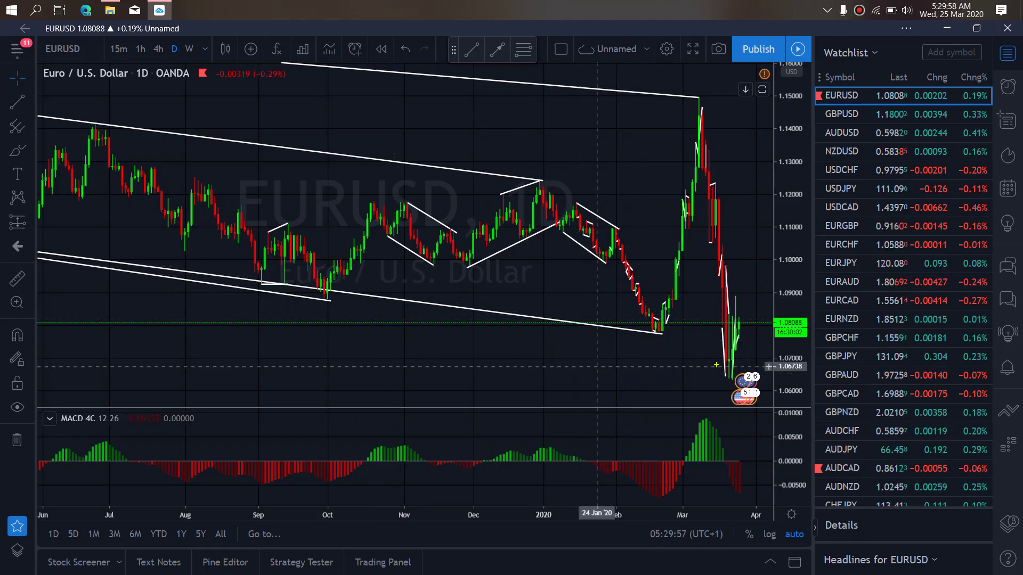
# Step: Sketch a yellow rise-then-drop projection on EURUSD daily, clear it, and change to 4-hour candles
pyautogui.moveTo(730, 372)
pyautogui.mouseDown()
pyautogui.moveTo(733, 307)
pyautogui.moveTo(760, 347)
pyautogui.moveTo(777, 331)
pyautogui.moveTo(787, 364)
pyautogui.moveTo(801, 293)
pyautogui.moveTo(733, 302)
pyautogui.mouseUp()
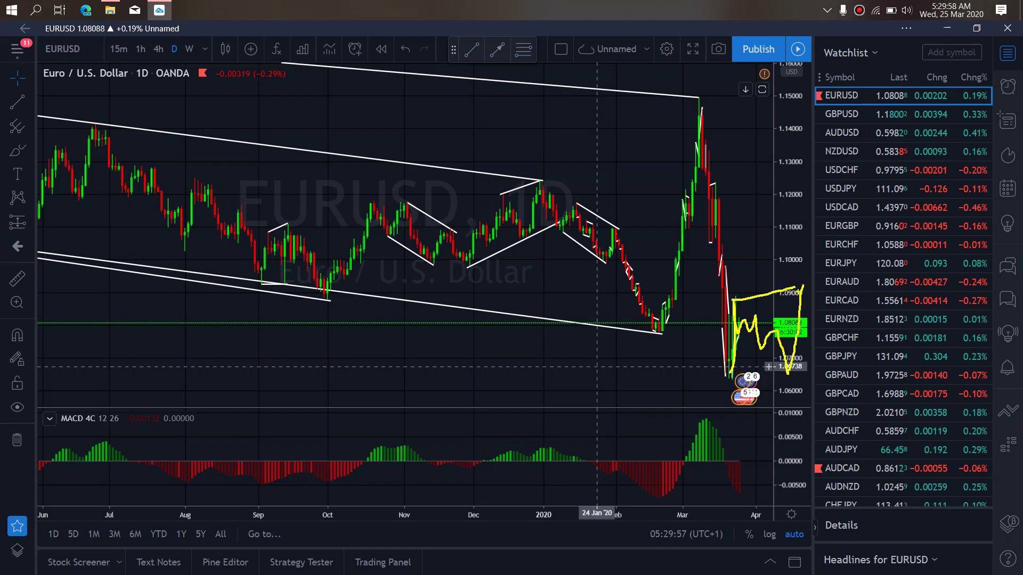
pyautogui.moveTo(720, 369)
pyautogui.mouseDown()
pyautogui.moveTo(805, 371)
pyautogui.moveTo(837, 501)
pyautogui.mouseUp()
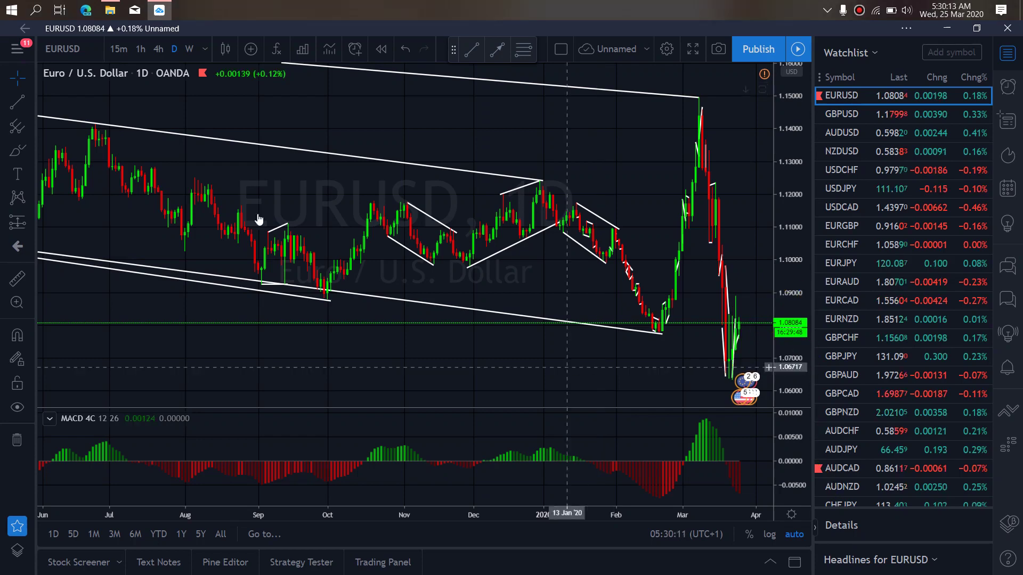
pyautogui.press('4')
pyautogui.press('h')
pyautogui.press('Return')
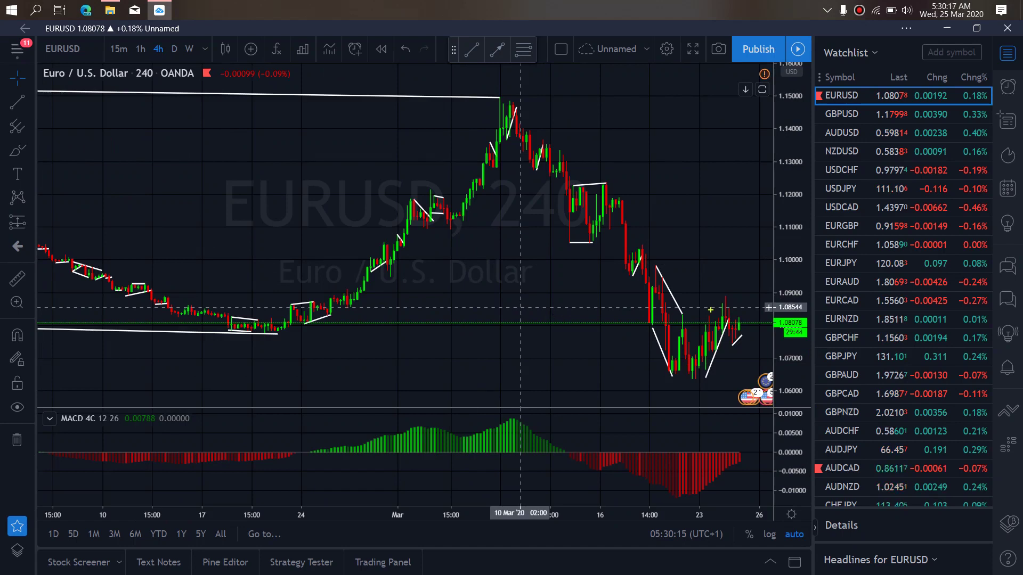
# Step: Sketch yellow projection paths on the EURUSD 4-hour chart, undo the scribbles, and redraw a down-then-up path
pyautogui.moveTo(726, 302)
pyautogui.mouseDown()
pyautogui.moveTo(730, 325)
pyautogui.moveTo(741, 332)
pyautogui.moveTo(744, 317)
pyautogui.moveTo(767, 351)
pyautogui.mouseUp()
pyautogui.moveTo(748, 327)
pyautogui.mouseDown()
pyautogui.moveTo(752, 355)
pyautogui.moveTo(775, 315)
pyautogui.mouseUp()
pyautogui.moveTo(770, 352); pyautogui.dragTo(800, 245)
pyautogui.moveTo(693, 378)
pyautogui.mouseDown()
pyautogui.moveTo(726, 300)
pyautogui.moveTo(792, 275)
pyautogui.mouseUp()
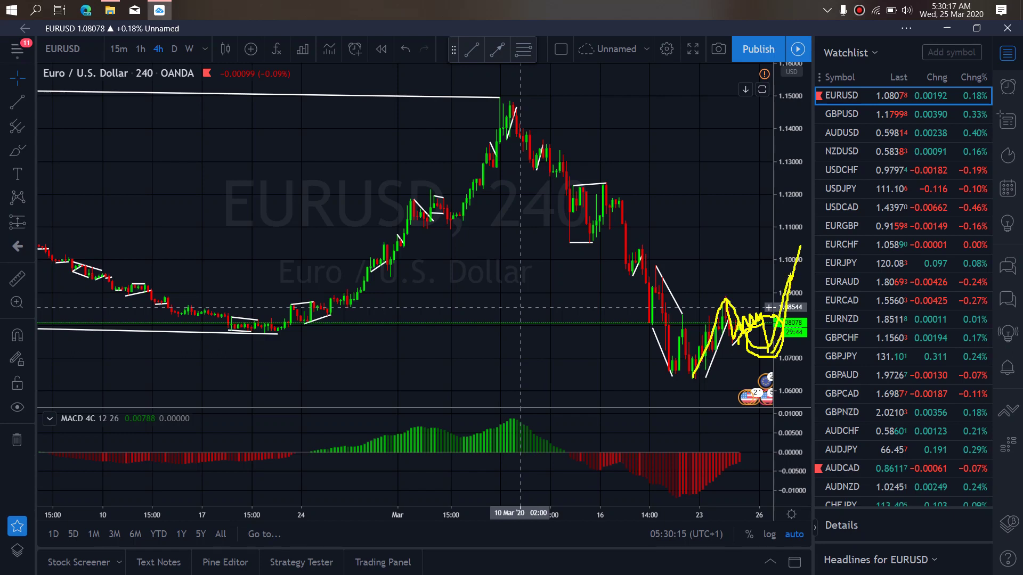
pyautogui.hotkey('ctrl', 'z')
pyautogui.hotkey('ctrl', 'z')
pyautogui.hotkey('ctrl', 'z')
pyautogui.moveTo(729, 297)
pyautogui.mouseDown()
pyautogui.moveTo(763, 381)
pyautogui.moveTo(693, 381)
pyautogui.mouseUp()
pyautogui.moveTo(765, 397)
pyautogui.mouseDown()
pyautogui.moveTo(788, 292)
pyautogui.moveTo(810, 448)
pyautogui.mouseUp()
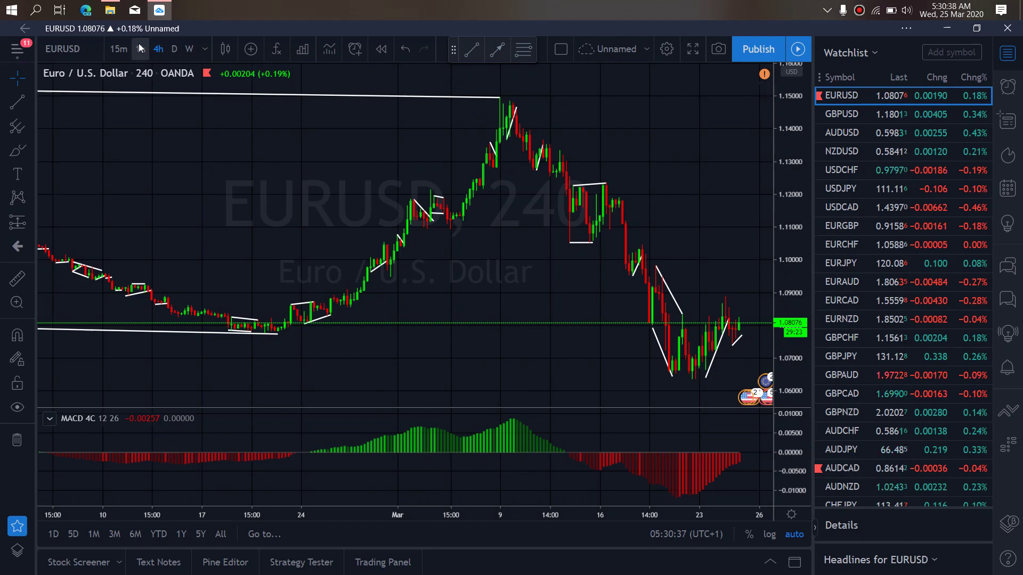
# Step: Switch EURUSD to 1-hour and sketch wavy yellow rising and falling projections past the last candle
pyautogui.click(140, 48)
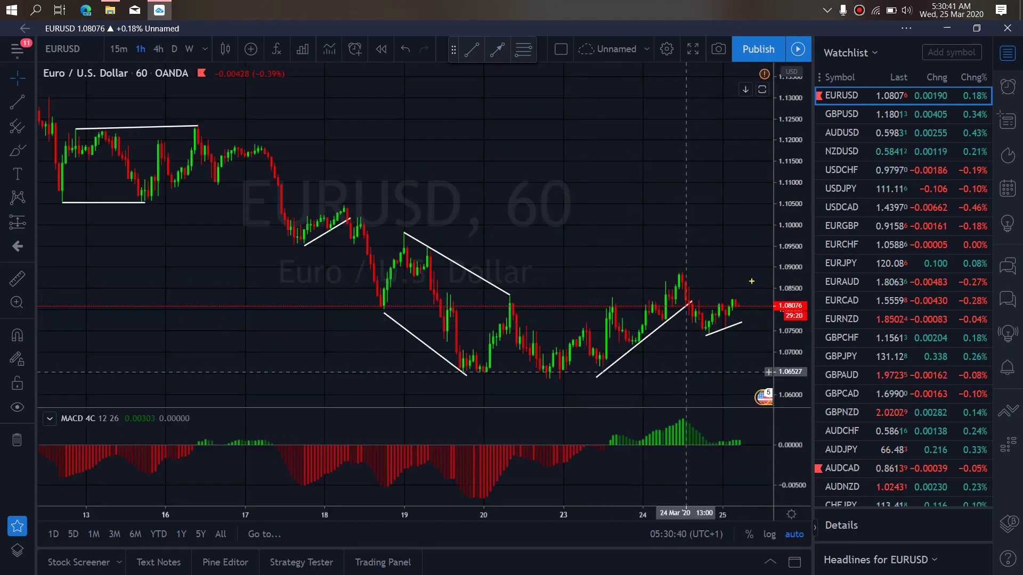
pyautogui.moveTo(738, 301)
pyautogui.mouseDown()
pyautogui.moveTo(741, 323)
pyautogui.moveTo(751, 298)
pyautogui.moveTo(759, 316)
pyautogui.moveTo(772, 290)
pyautogui.moveTo(782, 364)
pyautogui.mouseUp()
pyautogui.moveTo(707, 331)
pyautogui.mouseDown()
pyautogui.moveTo(776, 318)
pyautogui.moveTo(693, 305)
pyautogui.moveTo(820, 367)
pyautogui.moveTo(788, 291)
pyautogui.mouseUp()
pyautogui.moveTo(781, 331); pyautogui.dragTo(790, 384)
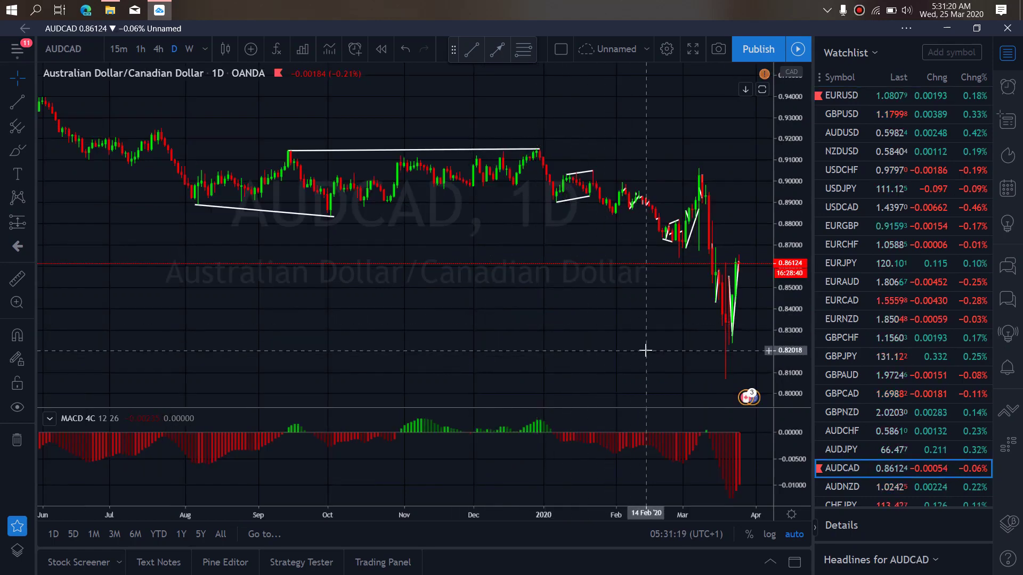
# Step: Sketch yellow projections toward about 0.840 on AUDCAD daily, then trace the recent rally on 4-hour
pyautogui.moveTo(724, 371)
pyautogui.mouseDown()
pyautogui.moveTo(738, 263)
pyautogui.moveTo(728, 316)
pyautogui.mouseUp()
pyautogui.moveTo(735, 254)
pyautogui.mouseDown()
pyautogui.moveTo(759, 313)
pyautogui.moveTo(793, 221)
pyautogui.mouseUp()
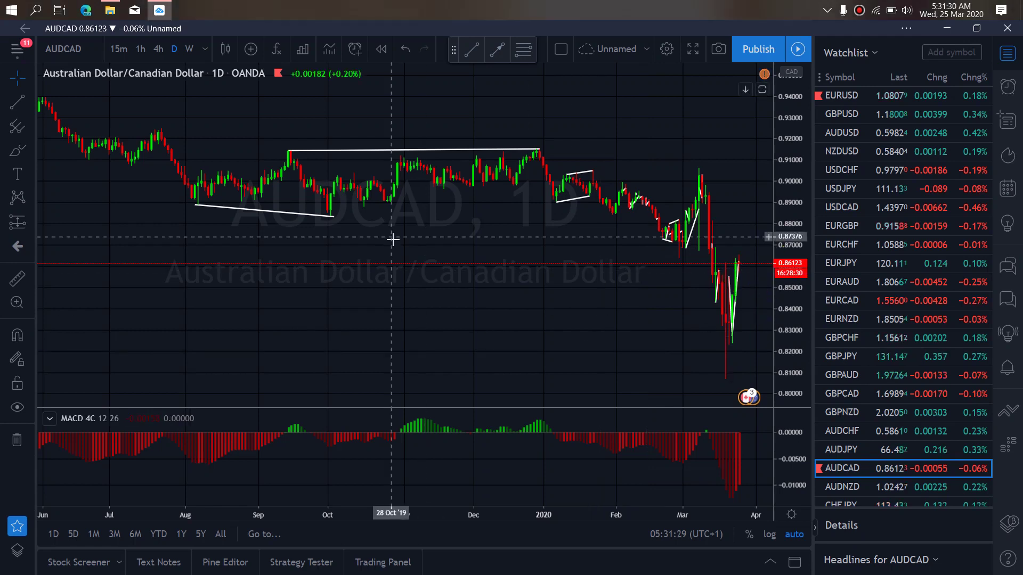
pyautogui.click(156, 49)
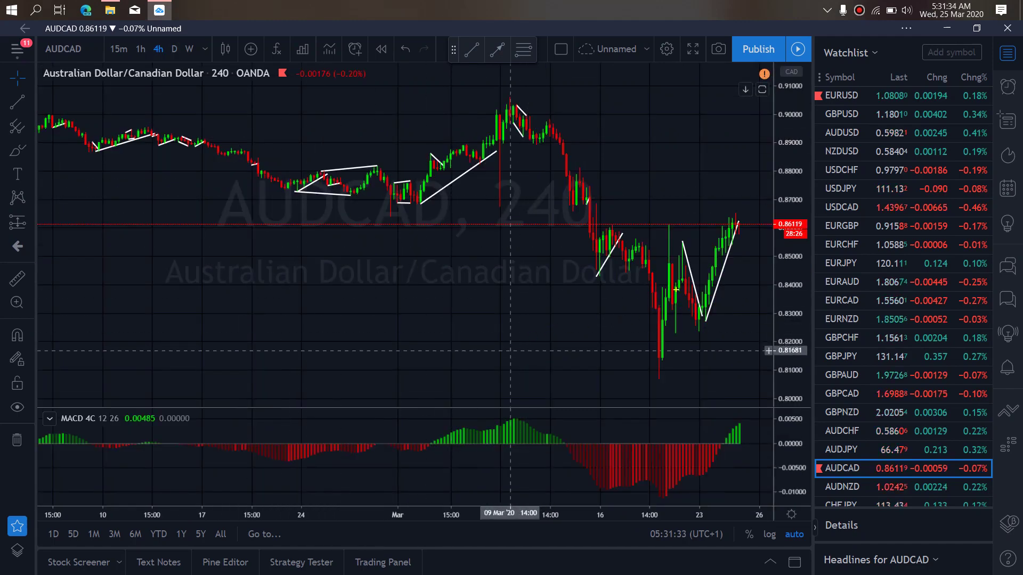
pyautogui.moveTo(670, 229); pyautogui.dragTo(674, 307)
pyautogui.moveTo(673, 334)
pyautogui.mouseDown()
pyautogui.moveTo(739, 223)
pyautogui.moveTo(767, 323)
pyautogui.moveTo(829, 148)
pyautogui.mouseUp()
# Step: Box the AUDCAD 4-hour range in yellow with a projected swing, clear it, and move to 1-hour
pyautogui.moveTo(655, 223); pyautogui.dragTo(736, 218)
pyautogui.moveTo(668, 331); pyautogui.dragTo(767, 321)
pyautogui.moveTo(737, 220)
pyautogui.mouseDown()
pyautogui.moveTo(734, 302)
pyautogui.moveTo(768, 326)
pyautogui.moveTo(779, 229)
pyautogui.moveTo(752, 205)
pyautogui.mouseUp()
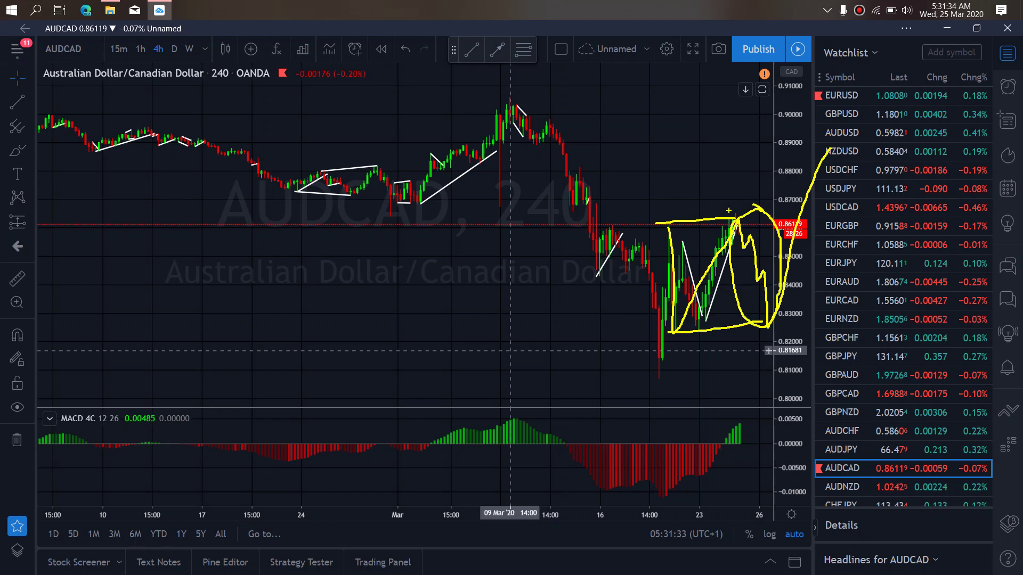
pyautogui.press('Escape')
pyautogui.click(141, 49)
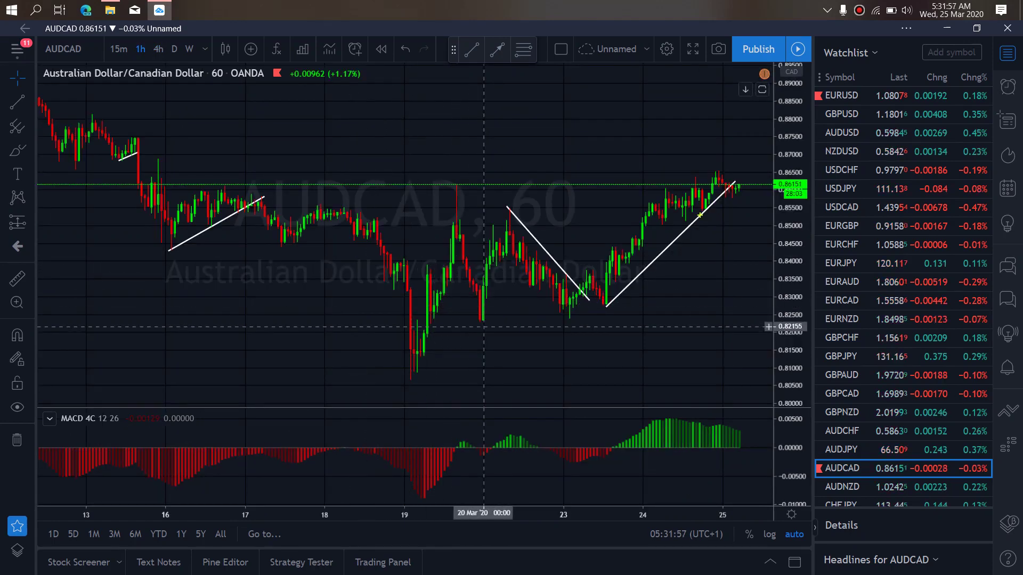
# Step: Sketch yellow zigzag projections and upper and lower range lines right of the last AUDCAD 1-hour candle
pyautogui.moveTo(720, 181)
pyautogui.mouseDown()
pyautogui.moveTo(746, 199)
pyautogui.moveTo(754, 178)
pyautogui.moveTo(763, 205)
pyautogui.moveTo(776, 152)
pyautogui.mouseUp()
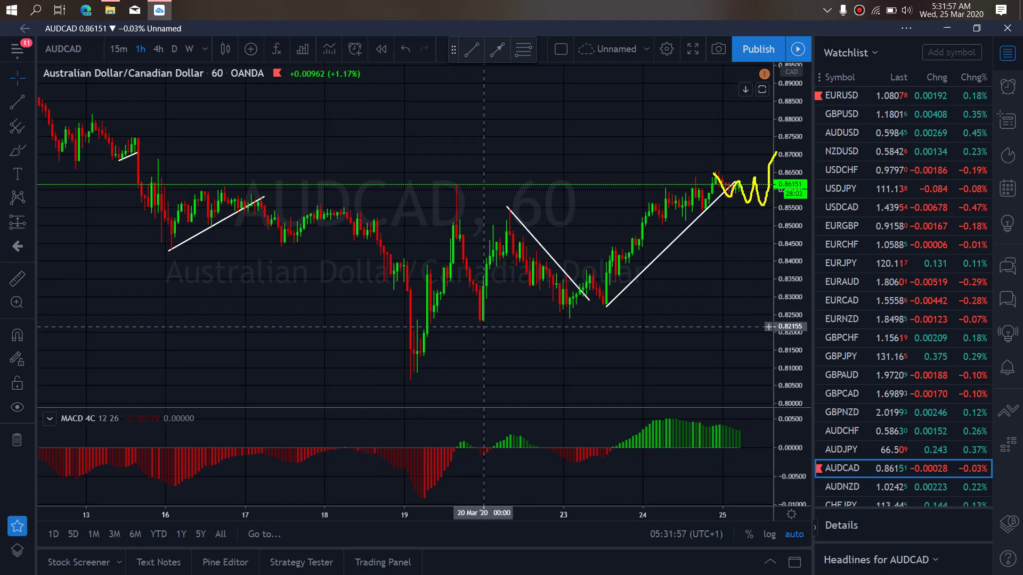
pyautogui.moveTo(717, 173); pyautogui.dragTo(781, 189)
pyautogui.moveTo(720, 196); pyautogui.dragTo(785, 202)
pyautogui.moveTo(786, 145)
pyautogui.mouseDown()
pyautogui.moveTo(792, 197)
pyautogui.moveTo(820, 177)
pyautogui.moveTo(831, 222)
pyautogui.moveTo(847, 221)
pyautogui.moveTo(873, 269)
pyautogui.moveTo(878, 310)
pyautogui.mouseUp()
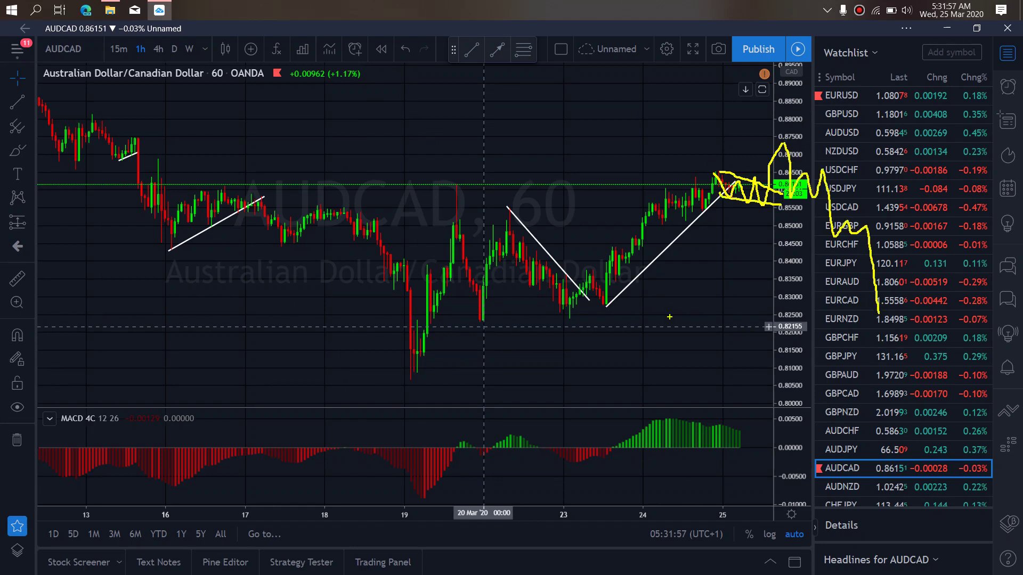
pyautogui.moveTo(839, 161)
pyautogui.mouseDown()
pyautogui.moveTo(831, 309)
pyautogui.moveTo(879, 167)
pyautogui.moveTo(797, 145)
pyautogui.mouseUp()
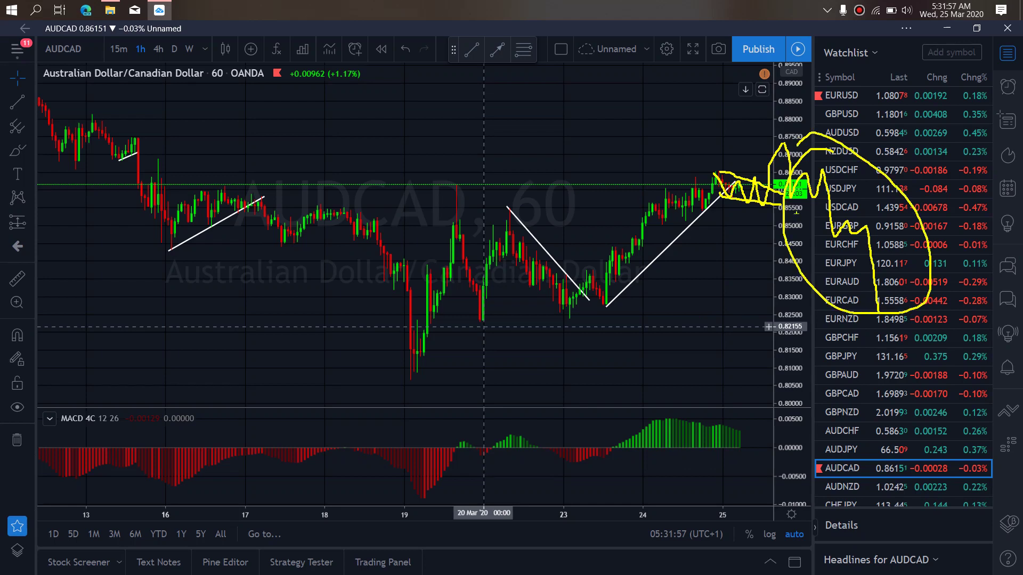
pyautogui.moveTo(787, 202); pyautogui.dragTo(847, 193)
pyautogui.moveTo(773, 181); pyautogui.dragTo(808, 170)
pyautogui.moveTo(804, 220); pyautogui.dragTo(894, 223)
pyautogui.moveTo(833, 237); pyautogui.dragTo(882, 226)
pyautogui.moveTo(715, 162); pyautogui.dragTo(776, 186)
pyautogui.moveTo(708, 184); pyautogui.dragTo(779, 215)
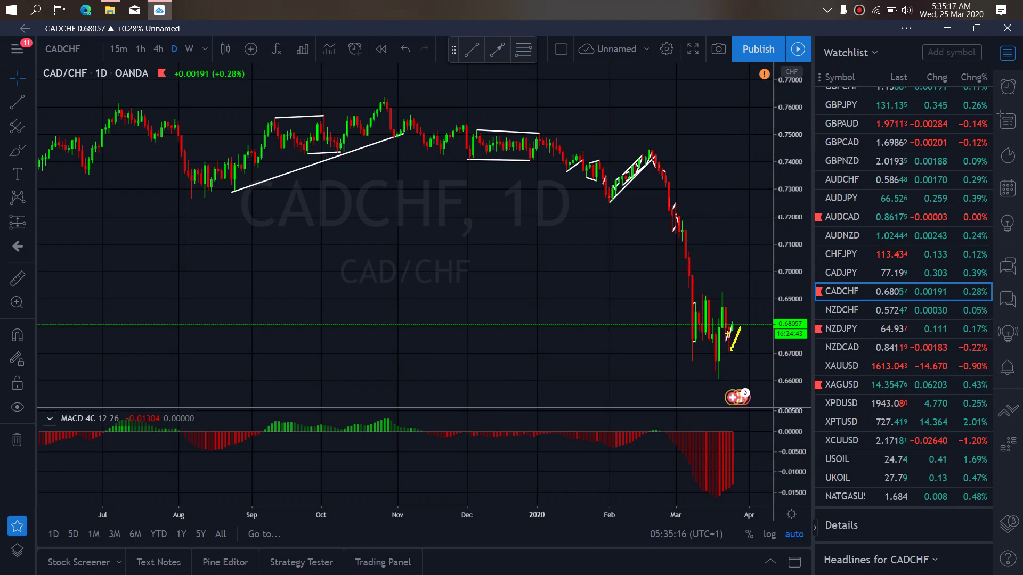
# Step: Sketch yellow strokes on CADCHF, undo them, and draw a steep rising projection instead
pyautogui.moveTo(749, 319)
pyautogui.mouseDown()
pyautogui.moveTo(755, 337)
pyautogui.moveTo(779, 321)
pyautogui.mouseUp()
pyautogui.moveTo(729, 344); pyautogui.dragTo(777, 334)
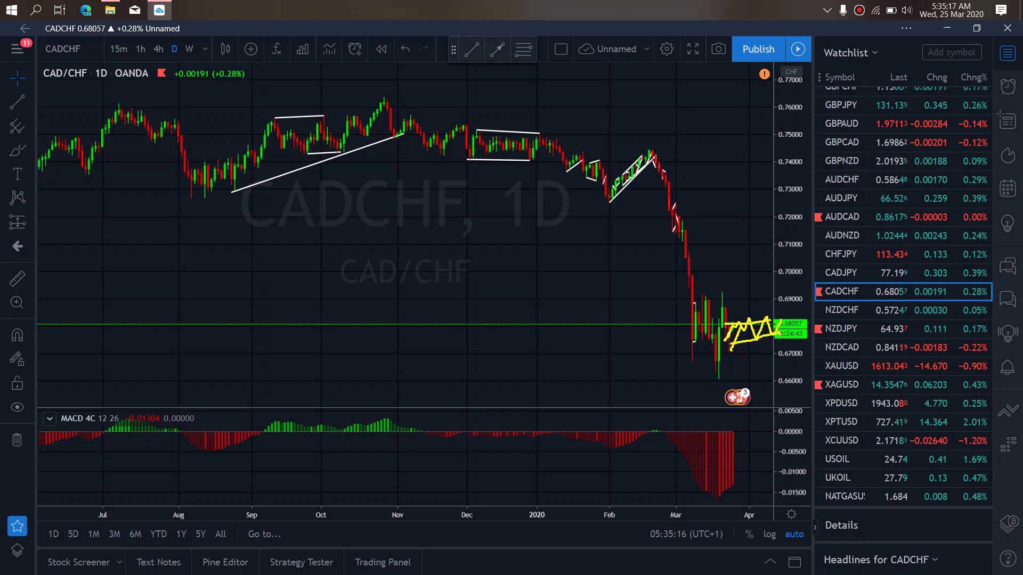
pyautogui.hotkey('ctrl', 'z')
pyautogui.moveTo(728, 347); pyautogui.dragTo(747, 287)
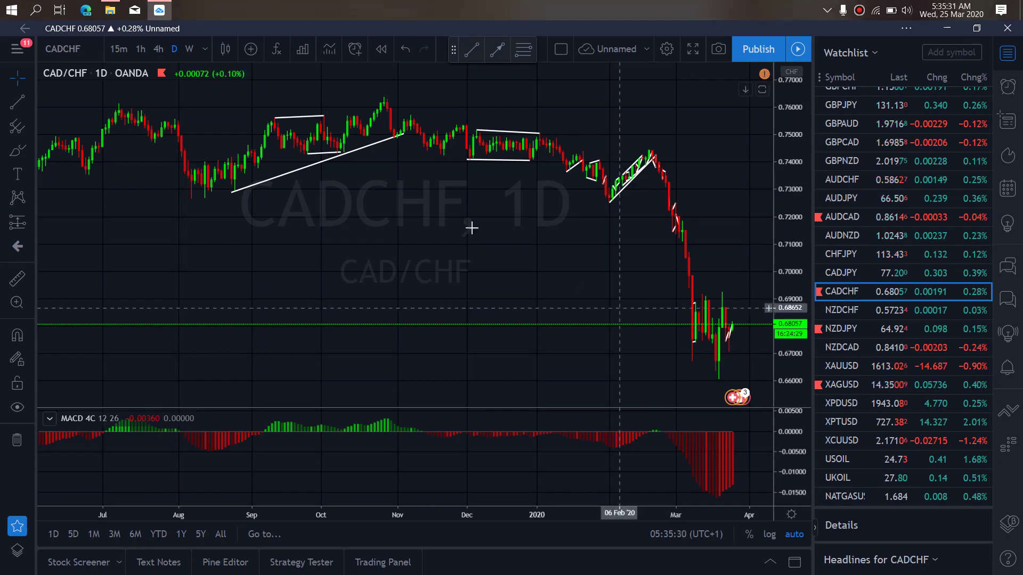
# Step: Set CADCHF to 4h, sketch a yellow peak projection, level and circle, then go to 1-hour
pyautogui.write('4h')
pyautogui.press('Return')
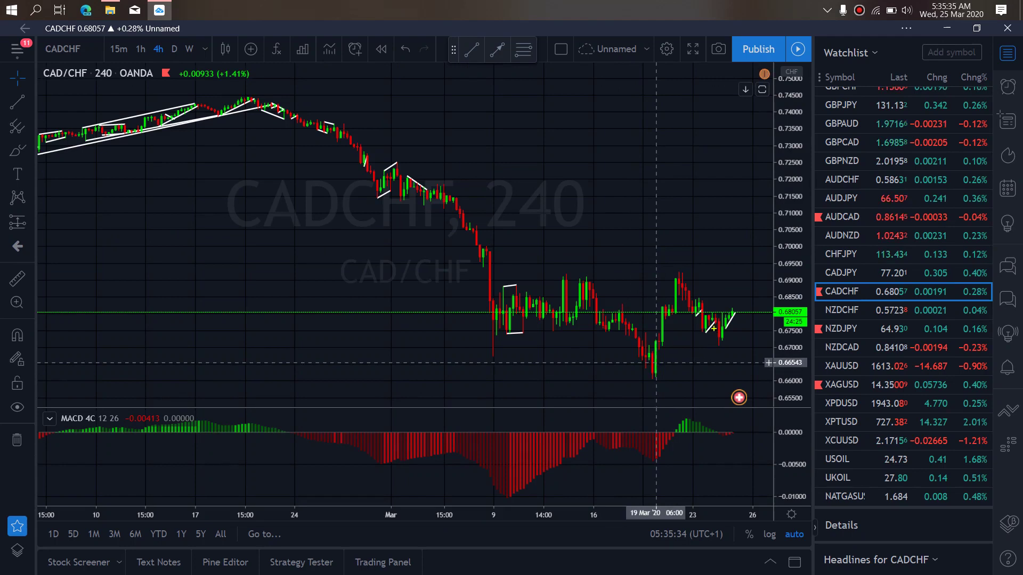
pyautogui.moveTo(722, 326)
pyautogui.mouseDown()
pyautogui.moveTo(735, 308)
pyautogui.moveTo(741, 323)
pyautogui.moveTo(749, 281)
pyautogui.mouseUp()
pyautogui.moveTo(669, 265); pyautogui.dragTo(698, 265)
pyautogui.moveTo(736, 308)
pyautogui.mouseDown()
pyautogui.moveTo(707, 325)
pyautogui.moveTo(740, 326)
pyautogui.moveTo(722, 310)
pyautogui.mouseUp()
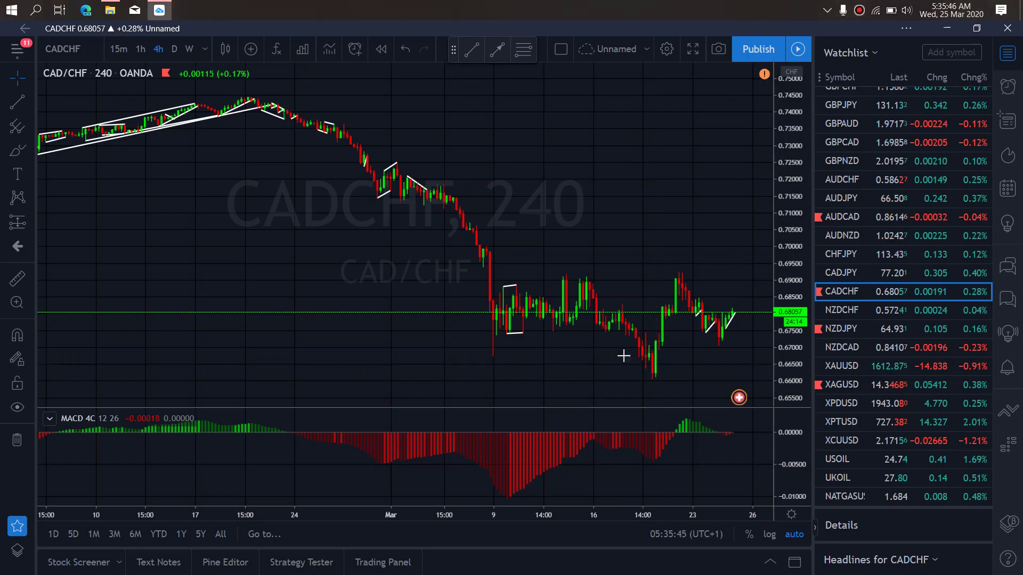
pyautogui.click(140, 49)
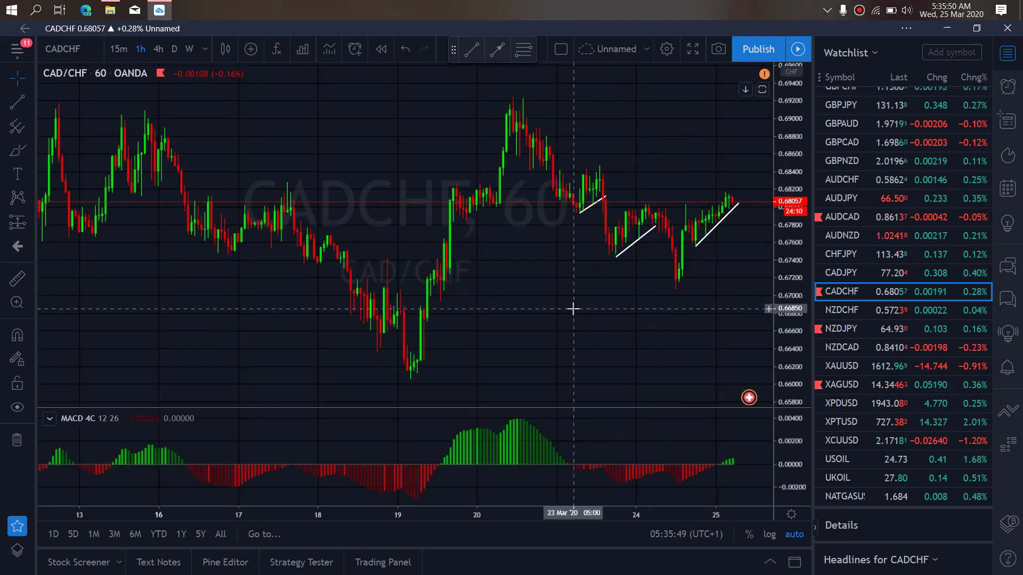
# Step: Sketch a yellow zigzag channel with base and top lines, a sharp projected rise and circled target
pyautogui.moveTo(682, 200)
pyautogui.mouseDown()
pyautogui.moveTo(693, 240)
pyautogui.moveTo(700, 220)
pyautogui.moveTo(732, 203)
pyautogui.moveTo(753, 230)
pyautogui.mouseUp()
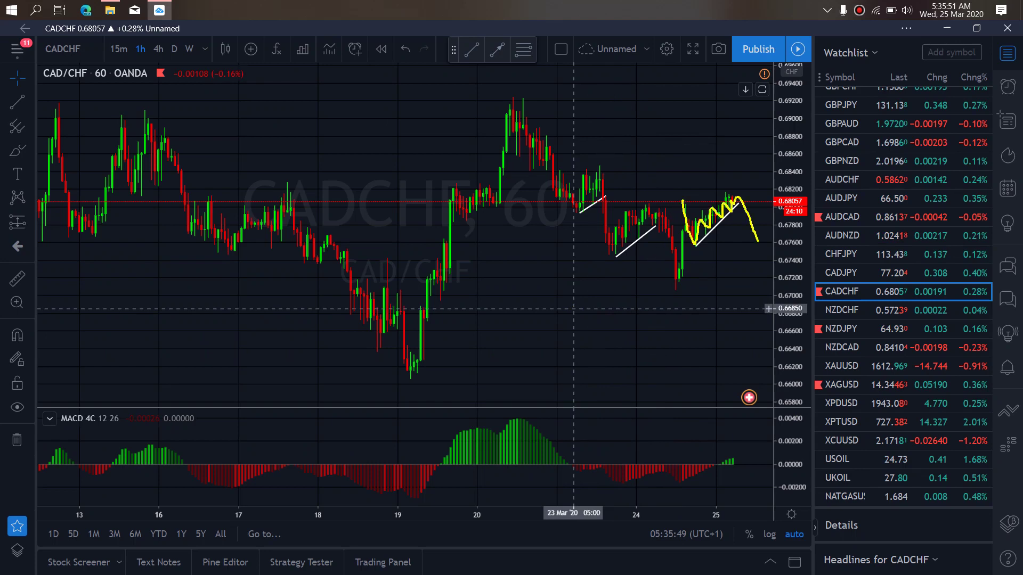
pyautogui.moveTo(684, 247); pyautogui.dragTo(757, 247)
pyautogui.moveTo(684, 202); pyautogui.dragTo(733, 193)
pyautogui.moveTo(759, 247)
pyautogui.mouseDown()
pyautogui.moveTo(772, 201)
pyautogui.moveTo(799, 218)
pyautogui.moveTo(831, 94)
pyautogui.mouseUp()
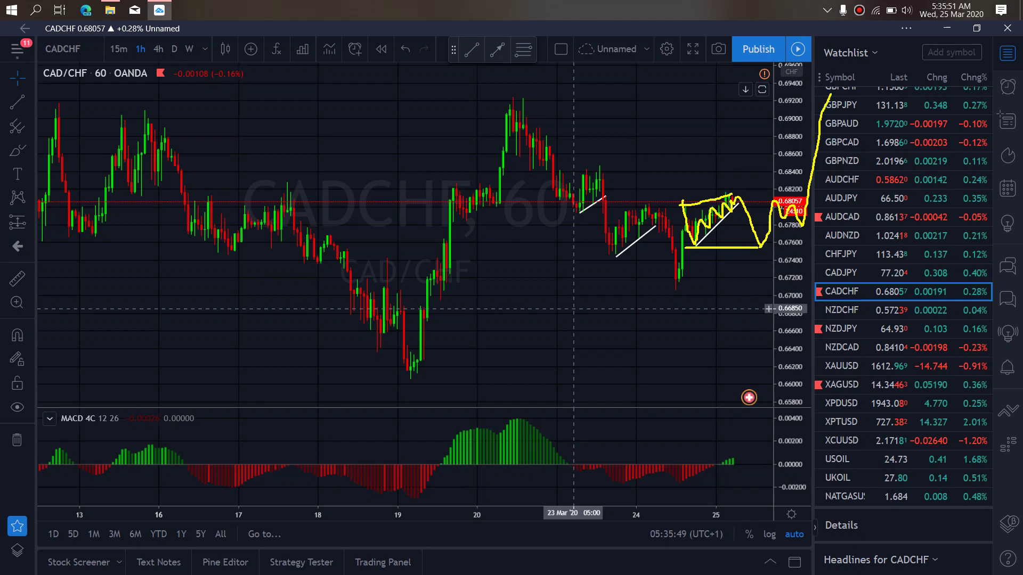
pyautogui.moveTo(515, 91); pyautogui.dragTo(571, 96)
pyautogui.moveTo(837, 80)
pyautogui.mouseDown()
pyautogui.moveTo(759, 133)
pyautogui.moveTo(863, 239)
pyautogui.moveTo(830, 85)
pyautogui.mouseUp()
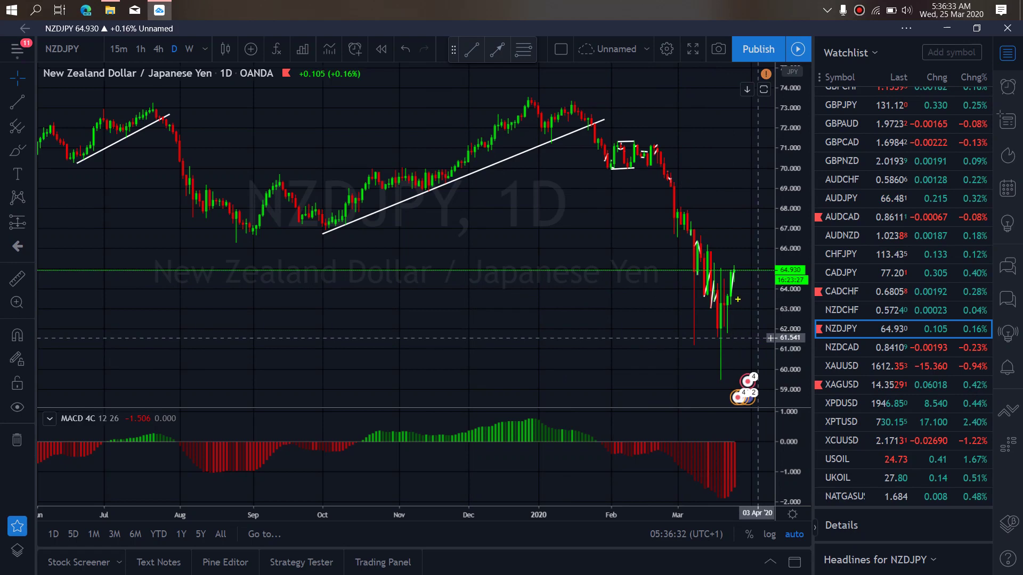
# Step: Sketch yellow projections on NZDJPY daily: a zigzag down to about 62.000, then a rise to 66.5
pyautogui.moveTo(725, 304)
pyautogui.mouseDown()
pyautogui.moveTo(732, 286)
pyautogui.moveTo(756, 293)
pyautogui.moveTo(758, 329)
pyautogui.mouseUp()
pyautogui.moveTo(719, 263)
pyautogui.mouseDown()
pyautogui.moveTo(728, 323)
pyautogui.moveTo(735, 282)
pyautogui.moveTo(755, 326)
pyautogui.moveTo(731, 330)
pyautogui.moveTo(762, 262)
pyautogui.mouseUp()
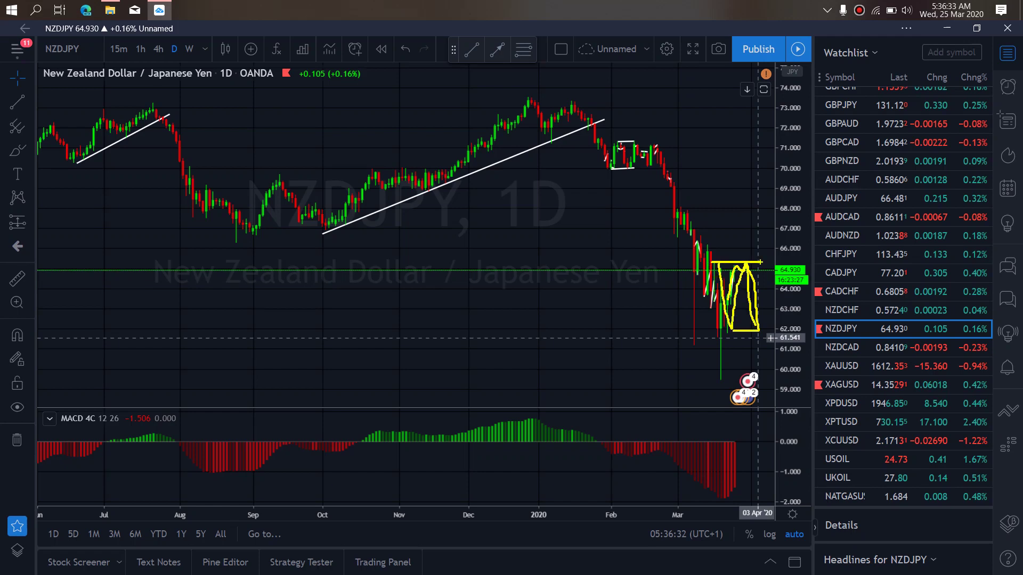
pyautogui.moveTo(757, 330); pyautogui.dragTo(808, 234)
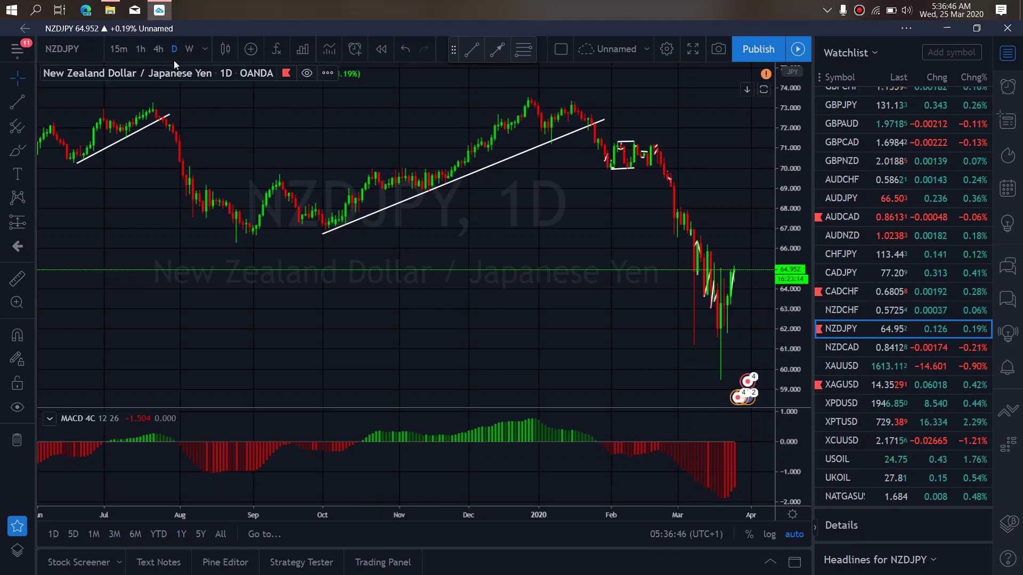
# Step: On NZDJPY 4-hour, draw yellow paths from 64.95 to 62.0, top line, 61.7 support, and projections
pyautogui.click(158, 48)
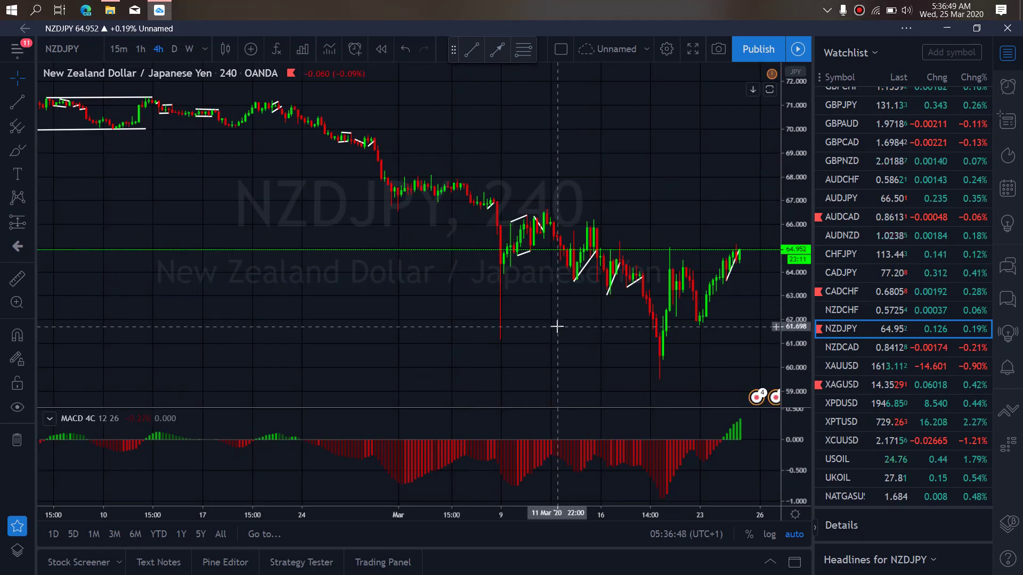
pyautogui.moveTo(670, 248)
pyautogui.mouseDown()
pyautogui.moveTo(695, 318)
pyautogui.moveTo(745, 252)
pyautogui.moveTo(773, 278)
pyautogui.moveTo(780, 313)
pyautogui.mouseUp()
pyautogui.moveTo(702, 323); pyautogui.dragTo(755, 252)
pyautogui.moveTo(780, 315)
pyautogui.mouseDown()
pyautogui.moveTo(811, 288)
pyautogui.moveTo(834, 309)
pyautogui.moveTo(871, 170)
pyautogui.mouseUp()
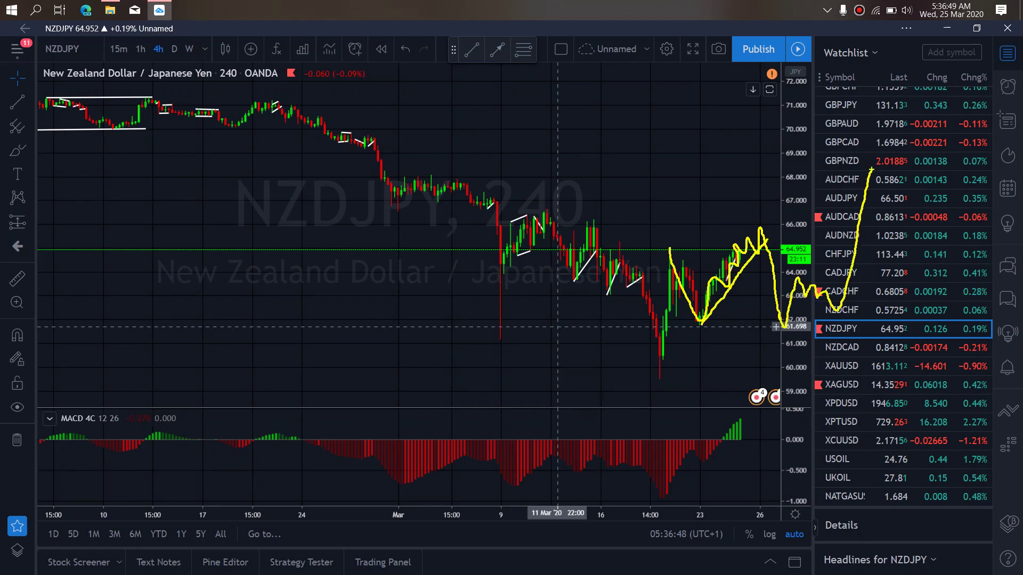
pyautogui.moveTo(673, 243); pyautogui.dragTo(760, 233)
pyautogui.moveTo(702, 323); pyautogui.dragTo(783, 325)
pyautogui.moveTo(660, 379); pyautogui.dragTo(682, 255)
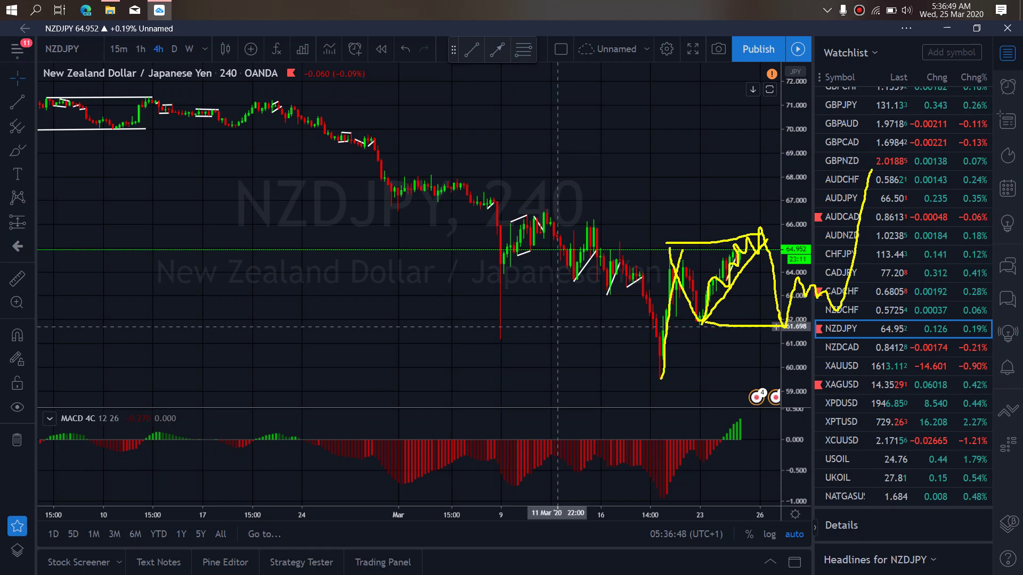
pyautogui.moveTo(843, 296)
pyautogui.mouseDown()
pyautogui.moveTo(797, 274)
pyautogui.moveTo(788, 298)
pyautogui.moveTo(832, 309)
pyautogui.moveTo(859, 260)
pyautogui.mouseUp()
pyautogui.moveTo(765, 245); pyautogui.dragTo(777, 325)
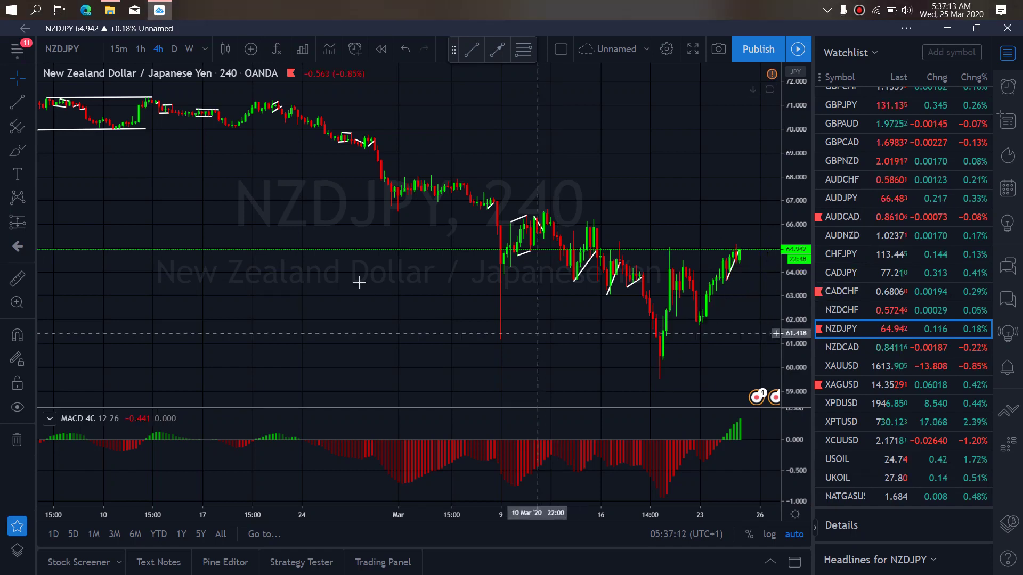
# Step: Switch NZDJPY to 1-hour and sketch a yellow zigzag around the rising trendline into future bars
pyautogui.click(146, 57)
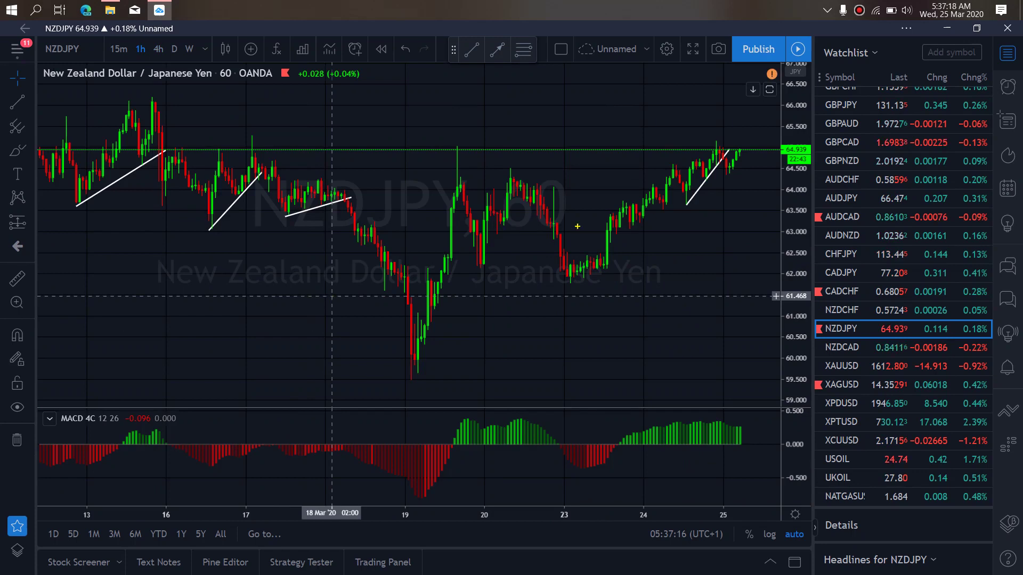
pyautogui.moveTo(740, 153)
pyautogui.mouseDown()
pyautogui.moveTo(745, 173)
pyautogui.moveTo(766, 111)
pyautogui.mouseUp()
pyautogui.moveTo(669, 155)
pyautogui.mouseDown()
pyautogui.moveTo(686, 202)
pyautogui.moveTo(704, 145)
pyautogui.moveTo(751, 182)
pyautogui.moveTo(710, 200)
pyautogui.moveTo(686, 154)
pyautogui.mouseUp()
pyautogui.moveTo(769, 105)
pyautogui.mouseDown()
pyautogui.moveTo(783, 160)
pyautogui.moveTo(828, 125)
pyautogui.mouseUp()
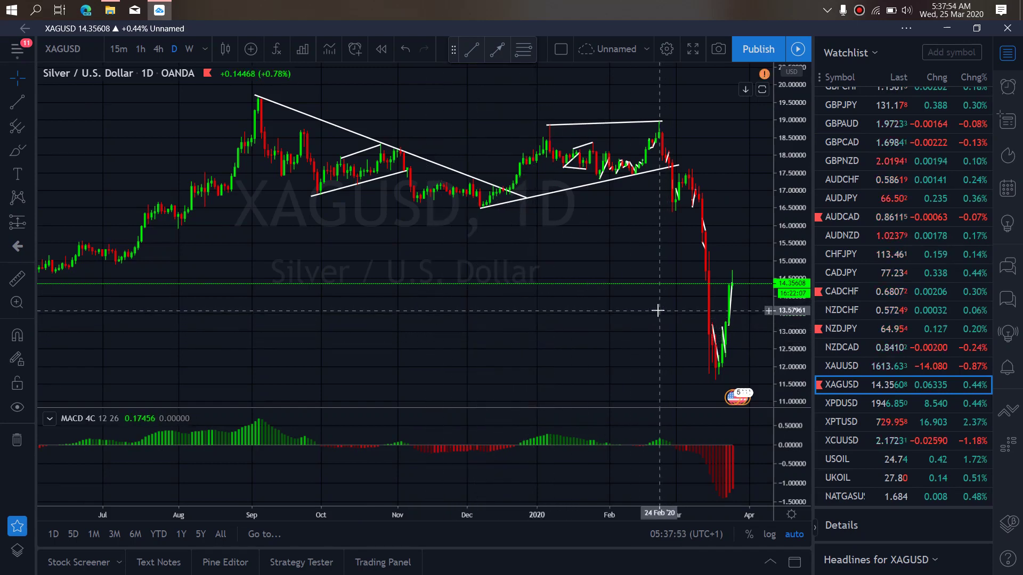
# Step: Sketch a yellow wave projection with levels near 16.0 on XAGUSD daily, then remove all drawings
pyautogui.moveTo(732, 293)
pyautogui.mouseDown()
pyautogui.moveTo(742, 242)
pyautogui.moveTo(778, 251)
pyautogui.moveTo(805, 232)
pyautogui.moveTo(826, 283)
pyautogui.moveTo(887, 95)
pyautogui.mouseUp()
pyautogui.moveTo(718, 227); pyautogui.dragTo(818, 237)
pyautogui.moveTo(754, 285); pyautogui.dragTo(814, 285)
pyautogui.press('Escape')
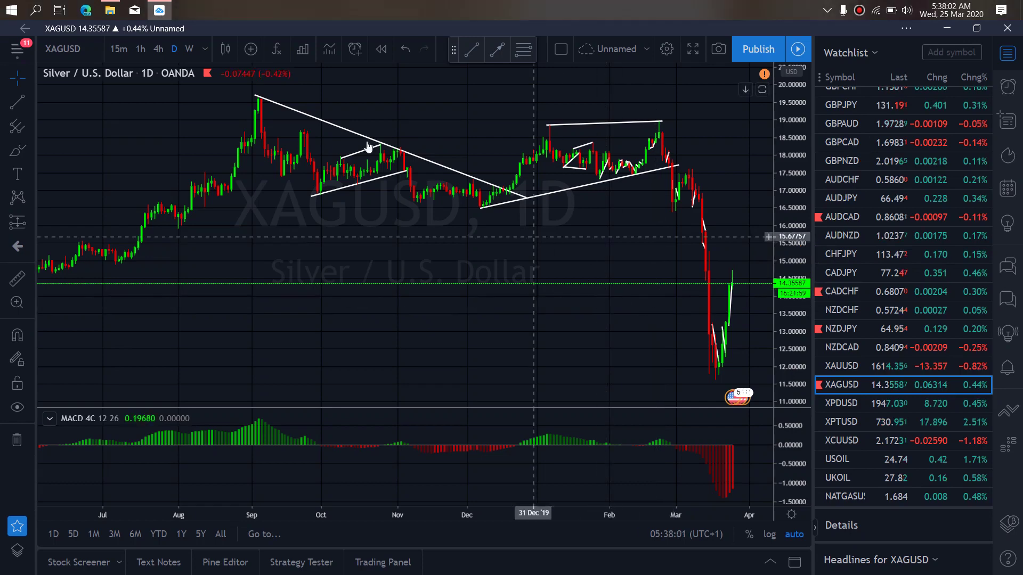
# Step: Sketch a yellow dip-and-rise projection on XAGUSD 4-hour, then a downstroke from the rally's start on 1-hour
pyautogui.click(165, 53)
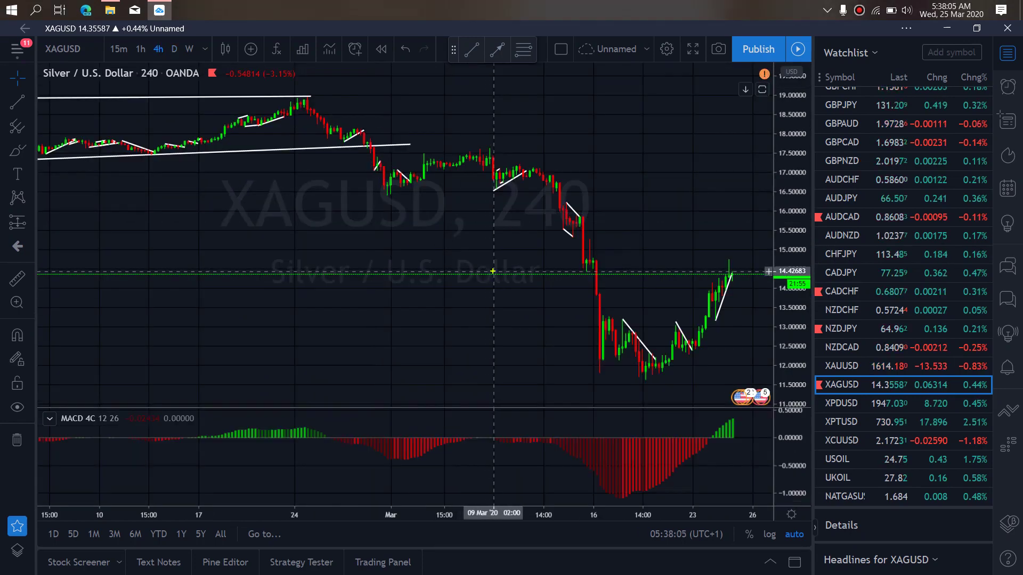
pyautogui.moveTo(709, 280); pyautogui.dragTo(713, 310)
pyautogui.moveTo(714, 323)
pyautogui.mouseDown()
pyautogui.moveTo(742, 303)
pyautogui.moveTo(731, 261)
pyautogui.mouseUp()
pyautogui.moveTo(746, 300)
pyautogui.mouseDown()
pyautogui.moveTo(773, 192)
pyautogui.moveTo(731, 177)
pyautogui.moveTo(767, 298)
pyautogui.moveTo(736, 178)
pyautogui.mouseUp()
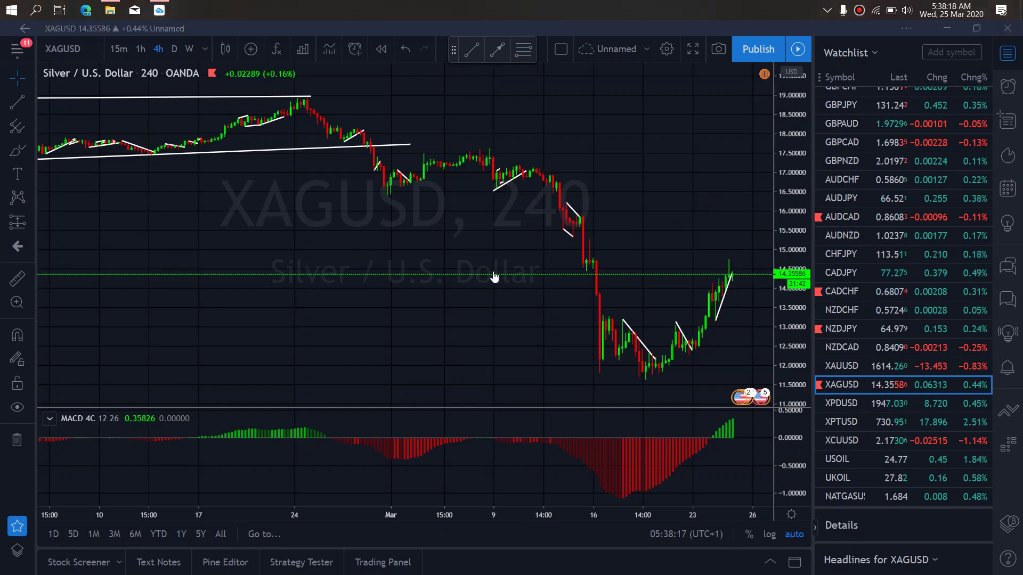
pyautogui.click(142, 47)
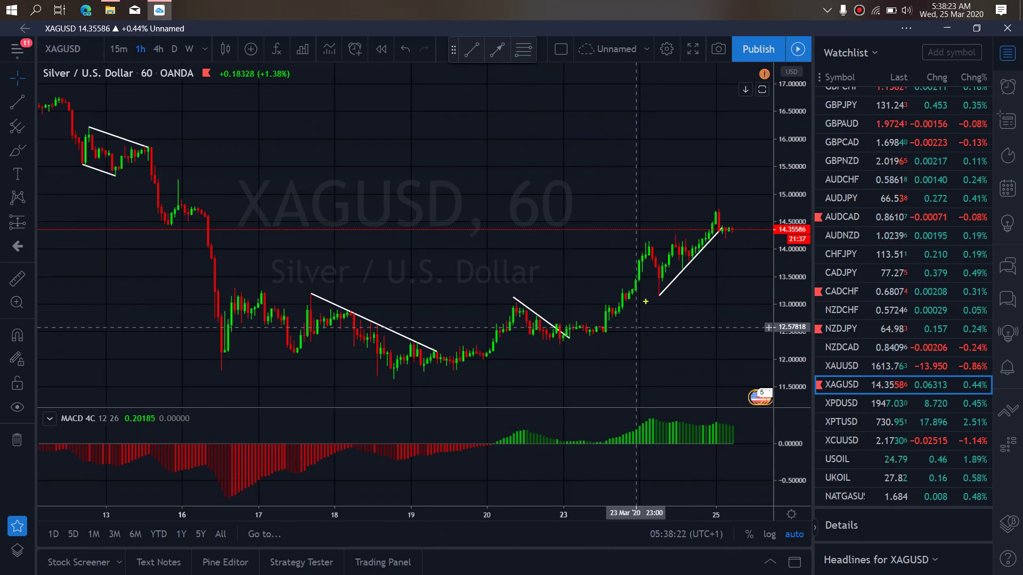
pyautogui.moveTo(646, 236)
pyautogui.mouseDown()
pyautogui.moveTo(660, 281)
pyautogui.moveTo(716, 216)
pyautogui.moveTo(728, 232)
pyautogui.mouseUp()
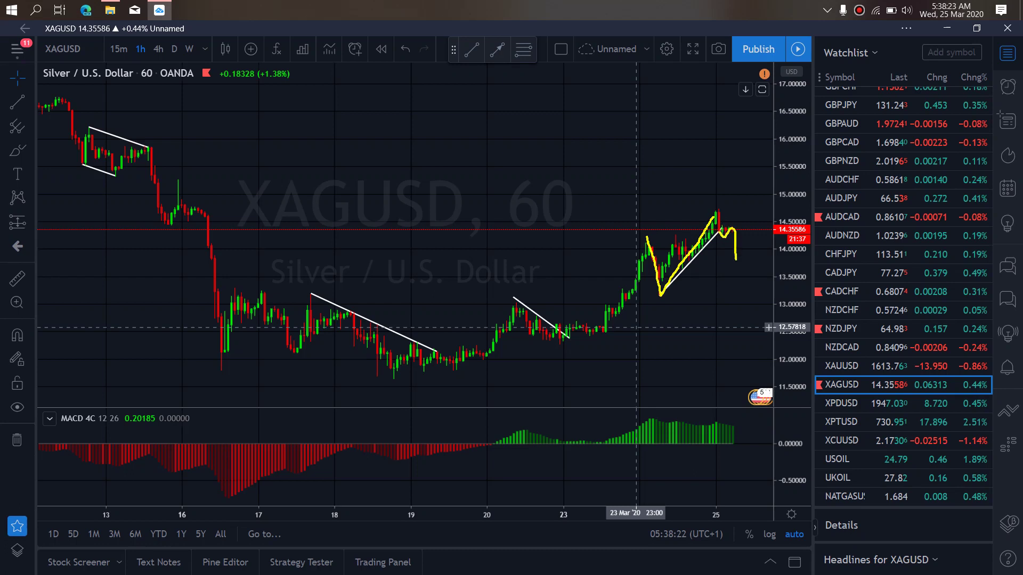